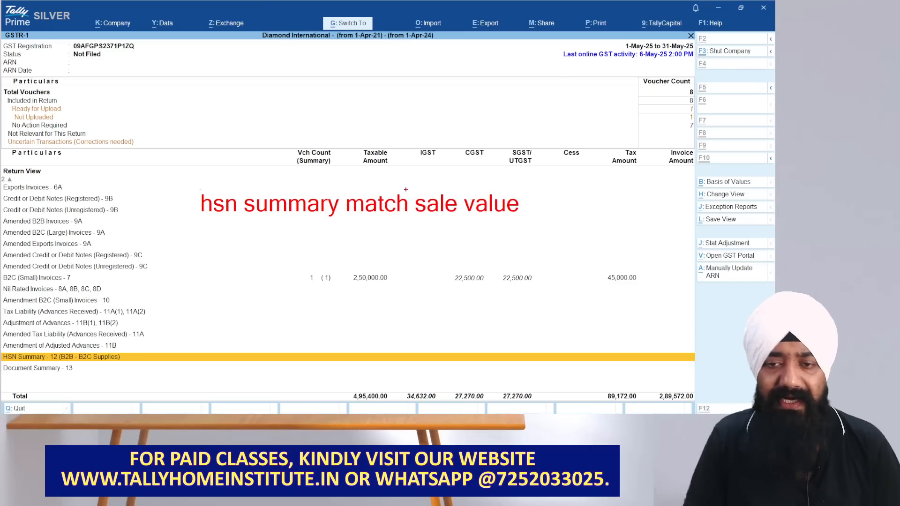
drag(179, 251, 66, 182)
key(Escape)
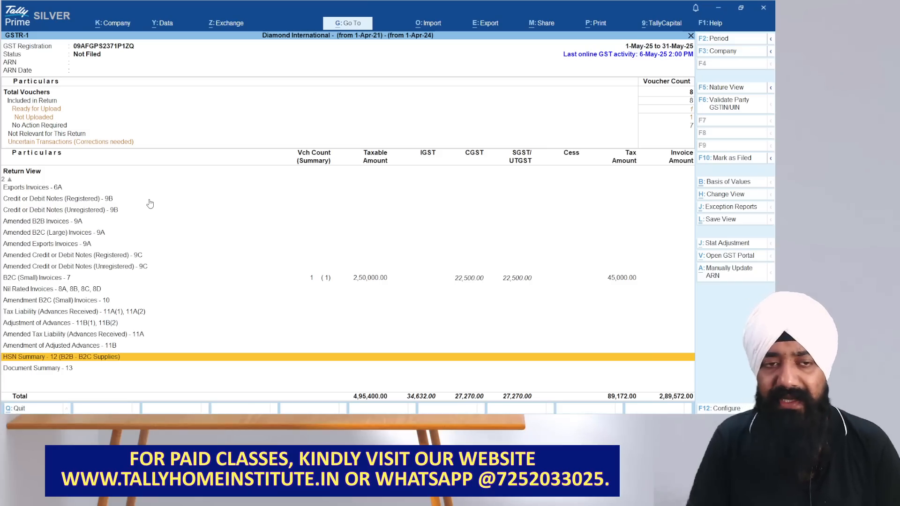
click(231, 24)
click(242, 67)
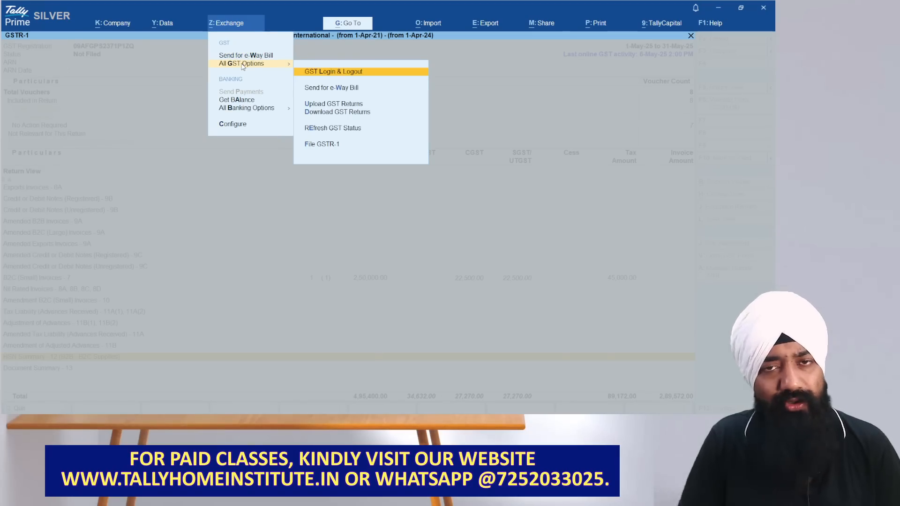
key(Escape)
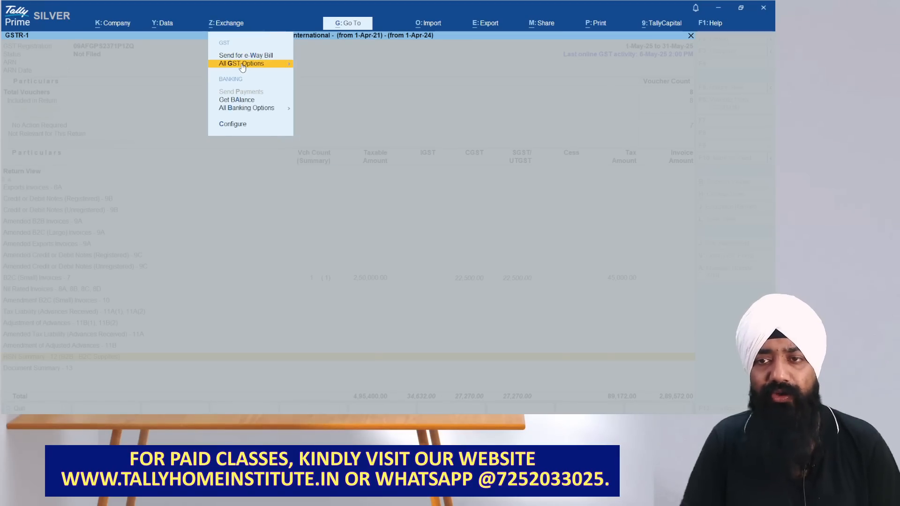
key(Escape)
Step: Open the GST returns export for GSTR-1 and set its basis of values to include transactions where no action is required
key(alt+e)
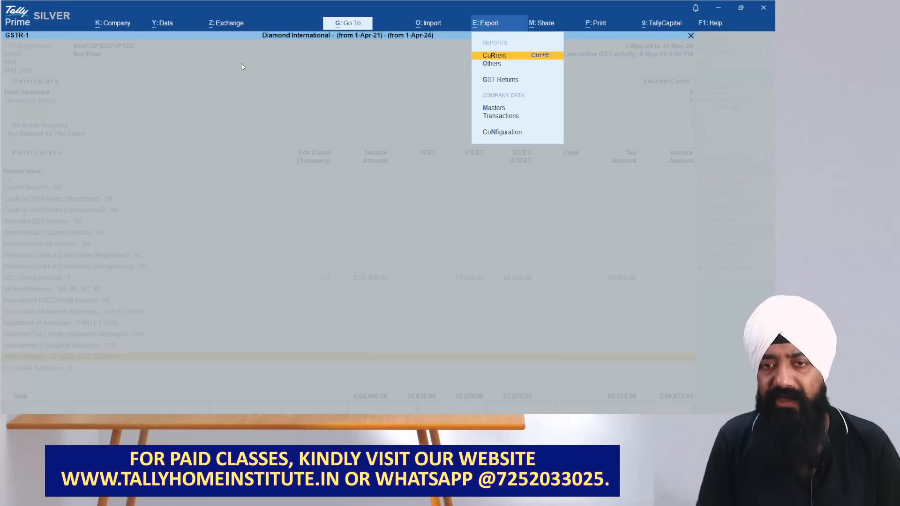
key(Down)
key(Down)
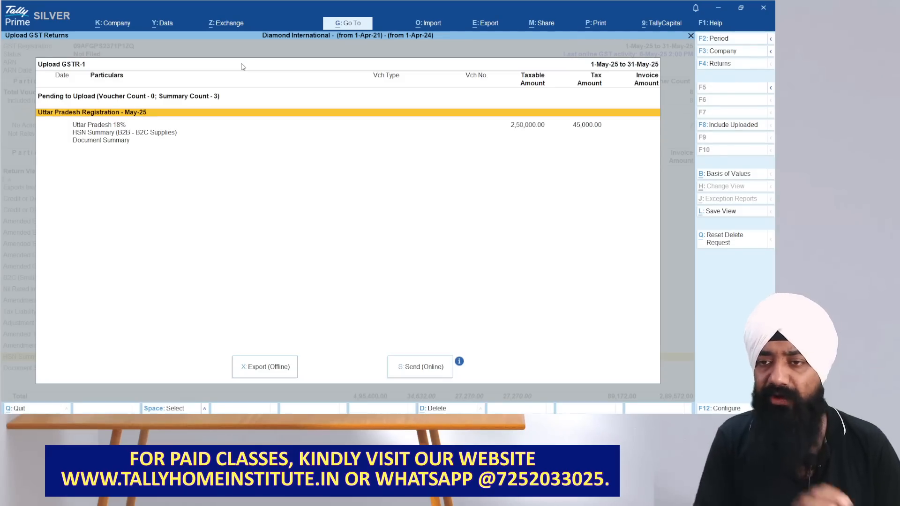
key(ctrl+b)
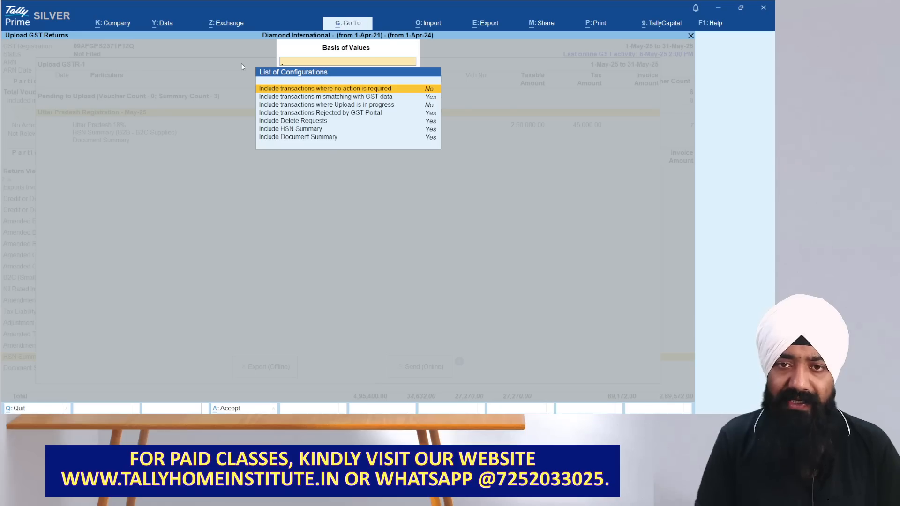
key(Return)
key(Escape)
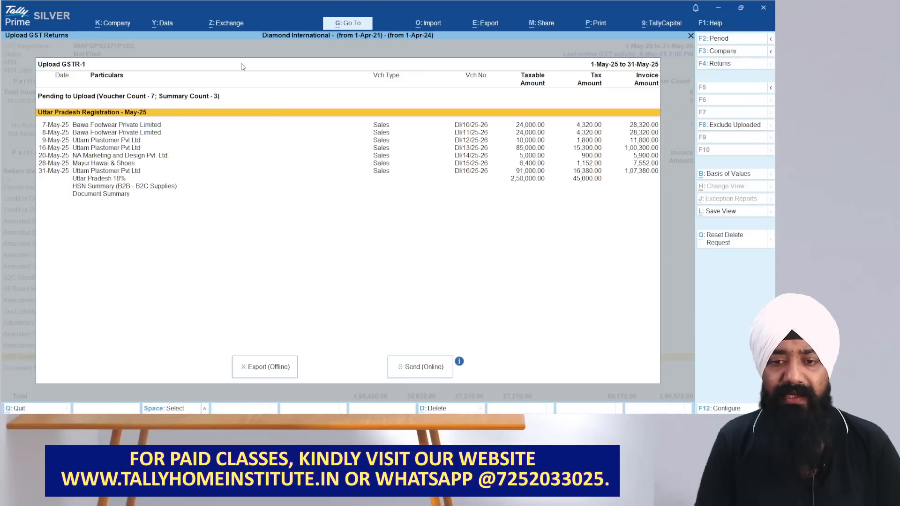
Step: Start the offline export of the May-25 GSTR-1 entries pending upload
key(ctrl+1)
click(174, 280)
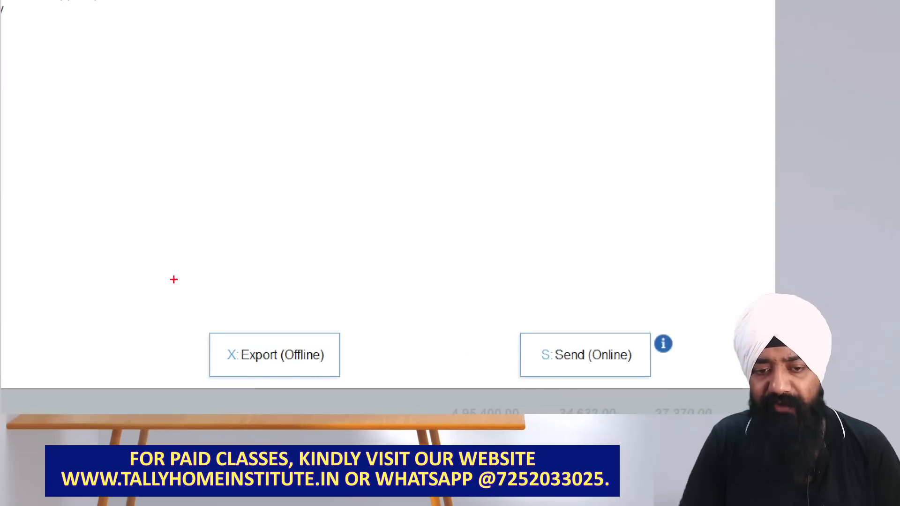
drag(173, 279, 103, 259)
key(Escape)
click(277, 368)
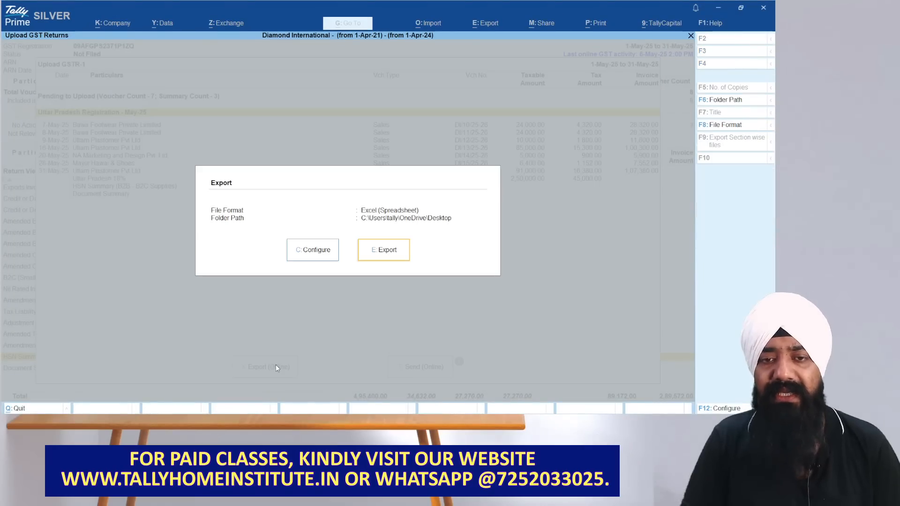
Step: Configure the export to use the JSON (Data Interchange) file format
key(ctrl+1)
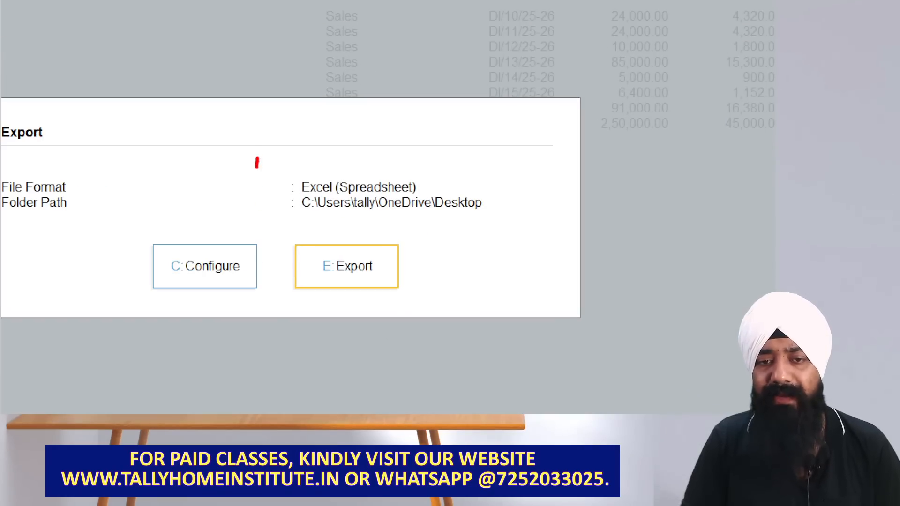
drag(256, 162, 263, 162)
key(Escape)
click(323, 248)
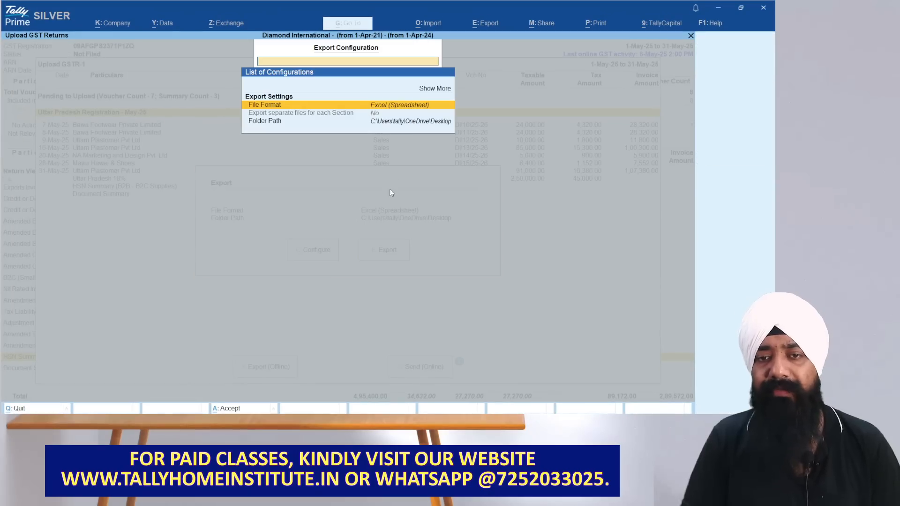
click(376, 107)
key(ctrl+1)
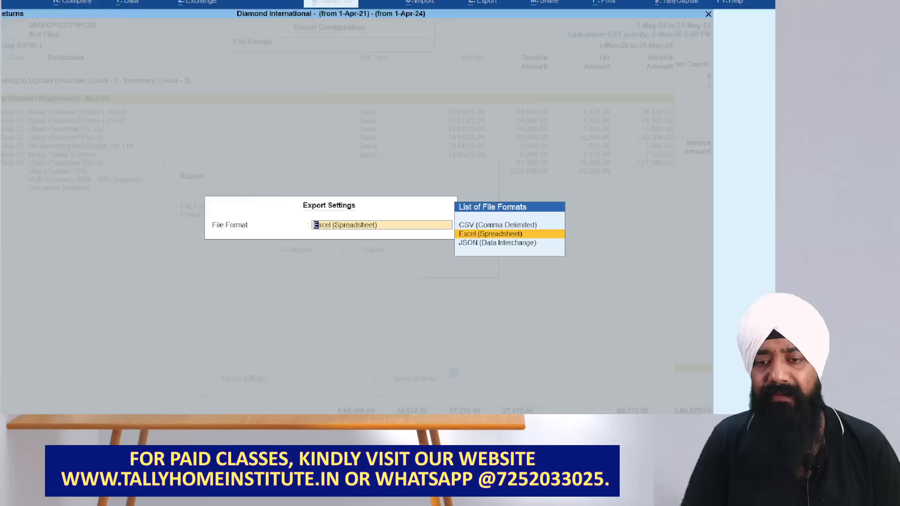
drag(462, 251, 578, 251)
key(Escape)
key(Down)
key(Return)
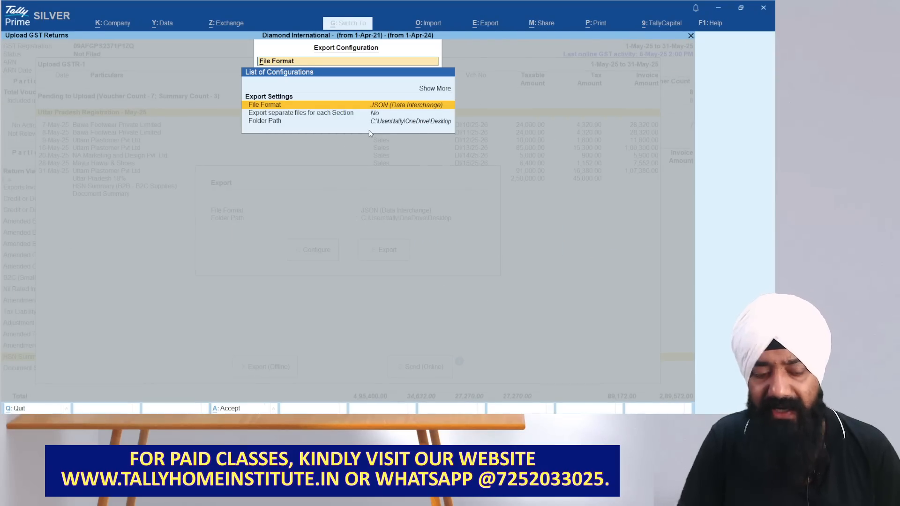
Step: Accept the export configuration and export the GSTR-1 file to the Desktop folder
key(ctrl+1)
drag(330, 129, 504, 106)
key(Escape)
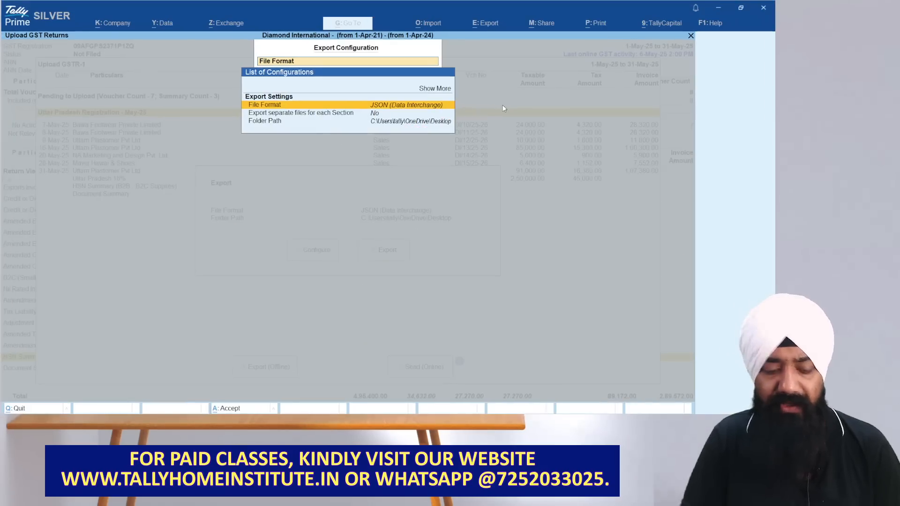
key(ctrl+a)
key(Return)
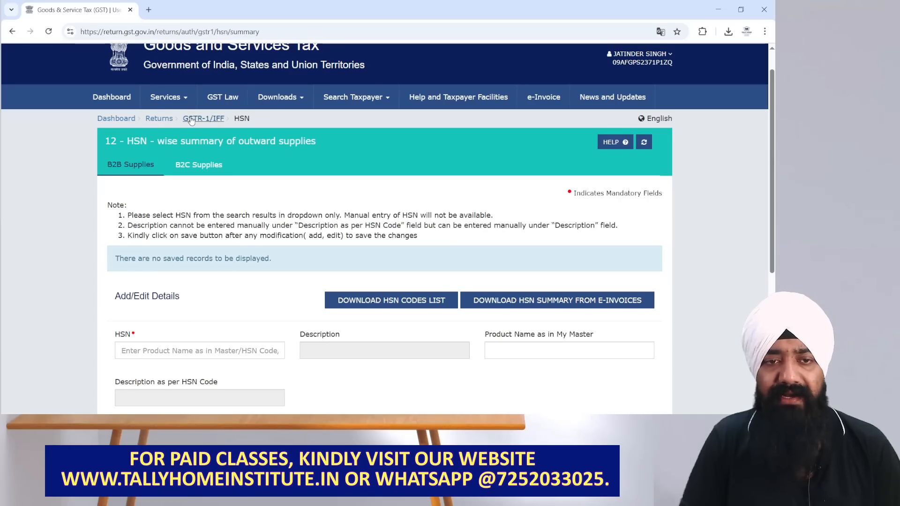
Step: Switch to the GST portal in the browser, go to the Returns page and search the 2025-26 Quarter 1 returns for May
click(191, 119)
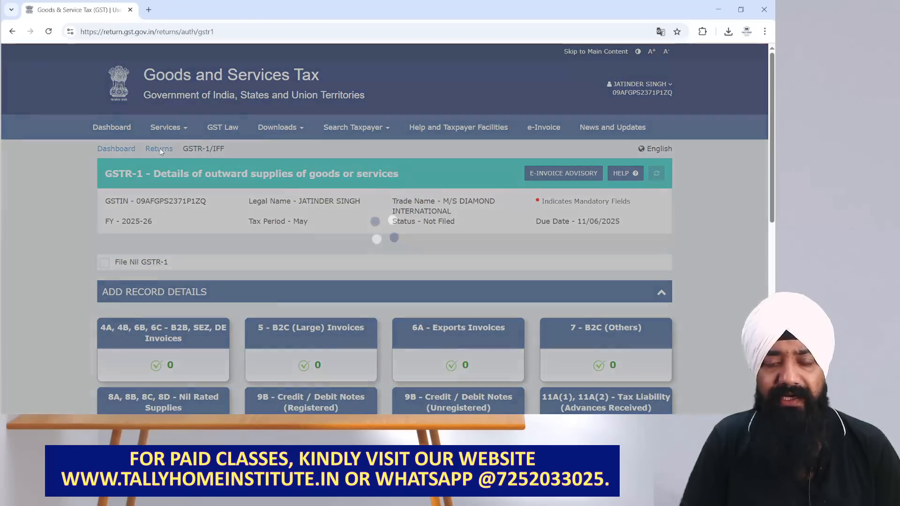
click(159, 149)
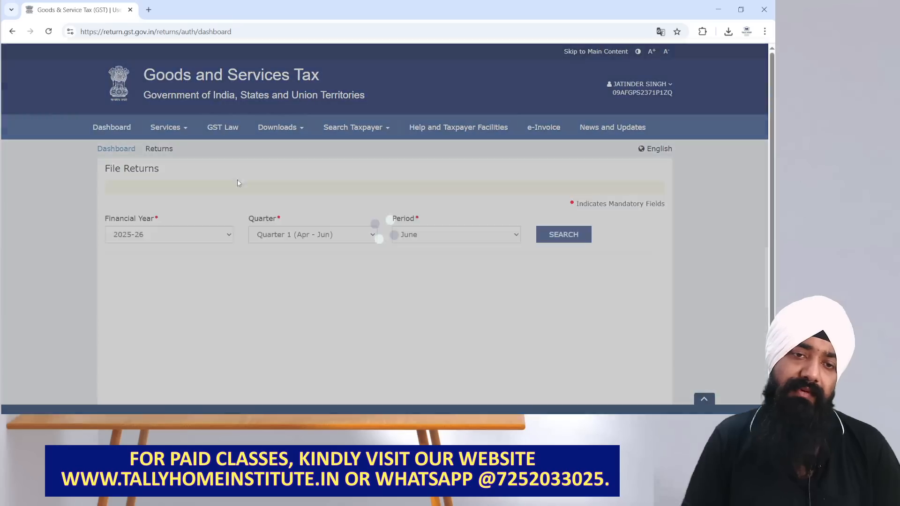
scroll(237, 180, down, 2)
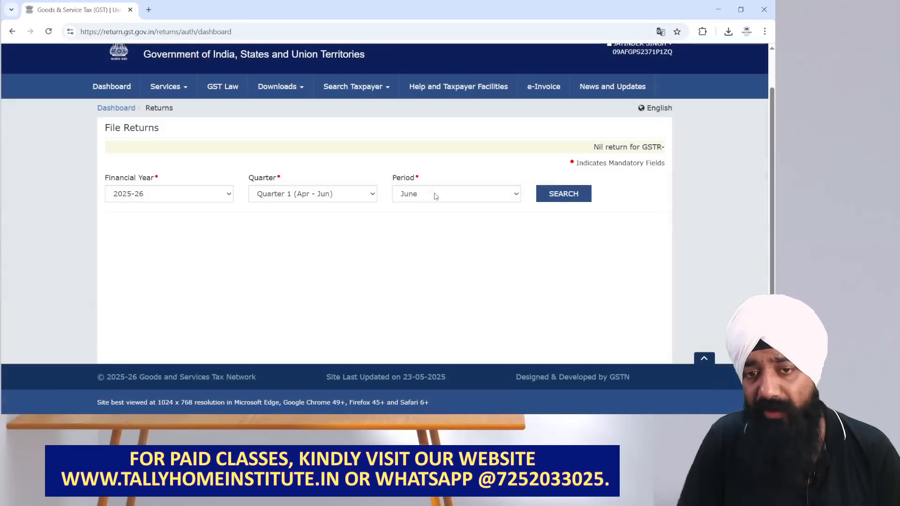
click(435, 196)
click(453, 221)
click(565, 199)
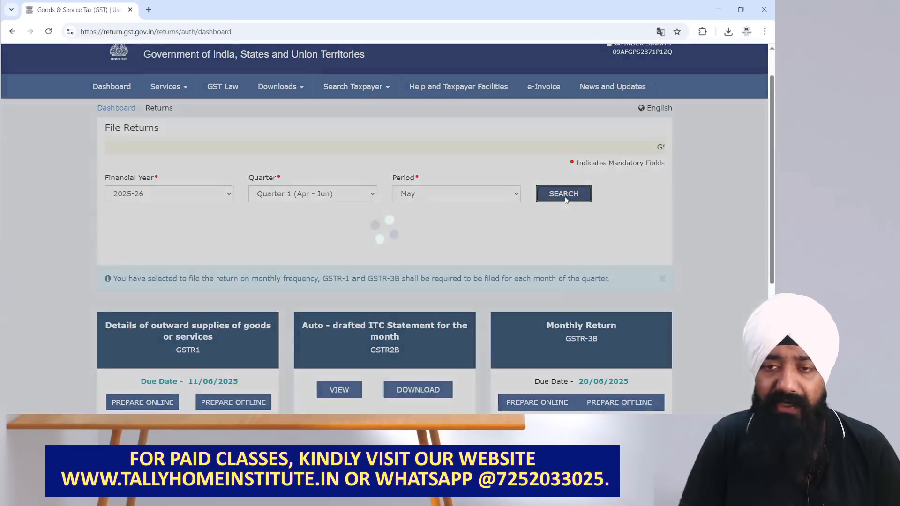
Step: Open the offline upload page for the May GSTR-1 return
scroll(564, 202, down, 4)
click(233, 199)
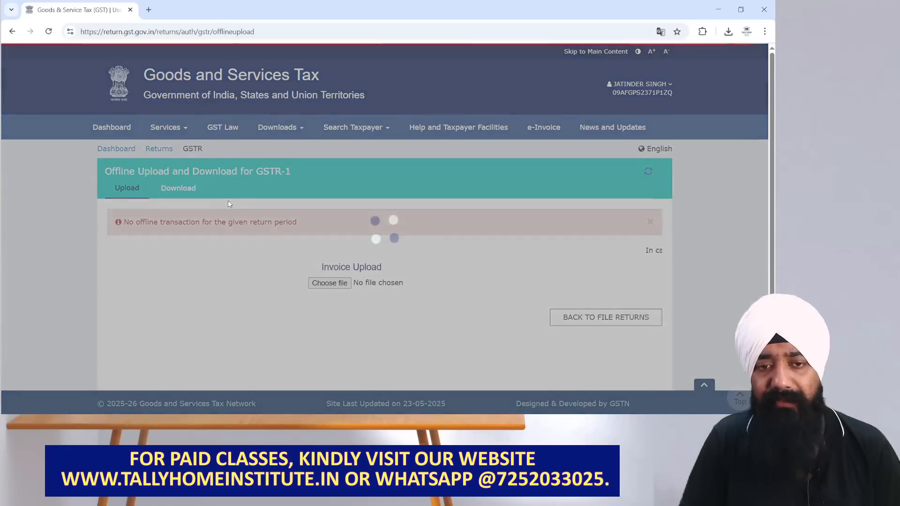
scroll(229, 204, down, 1)
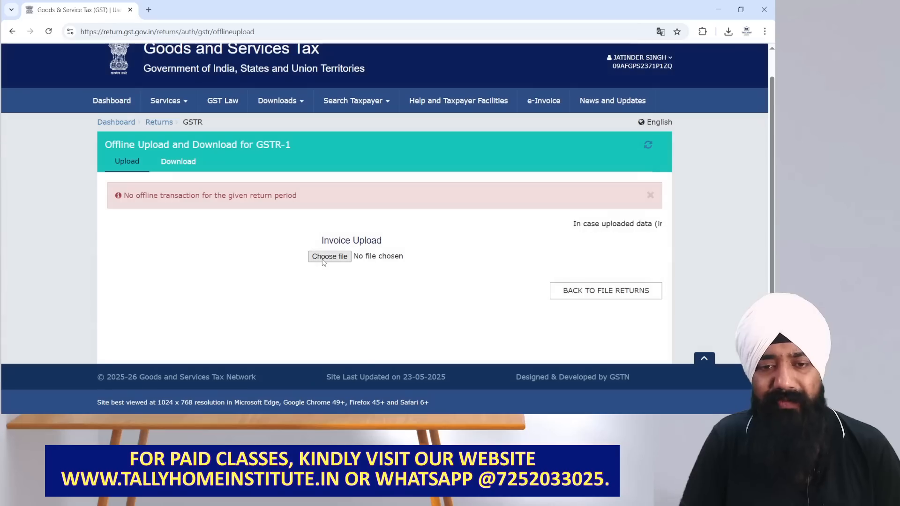
Step: Upload the exported May-2025 GSTR-1 JSON file from the Desktop as the invoice file
click(328, 256)
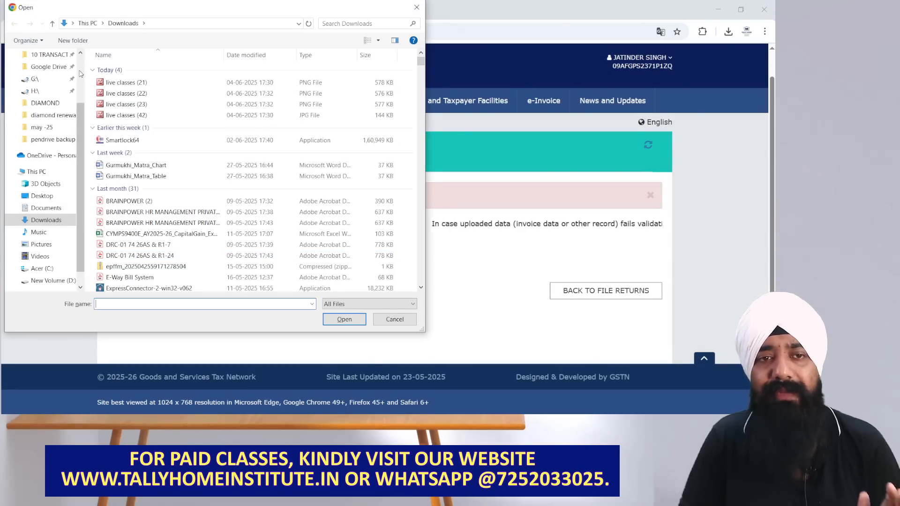
scroll(42, 117, up, 2)
click(42, 75)
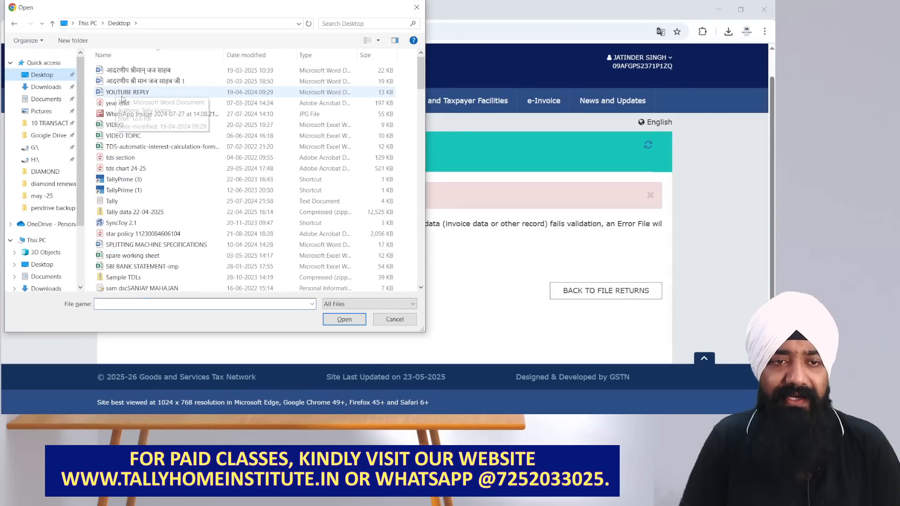
click(120, 70)
key(g)
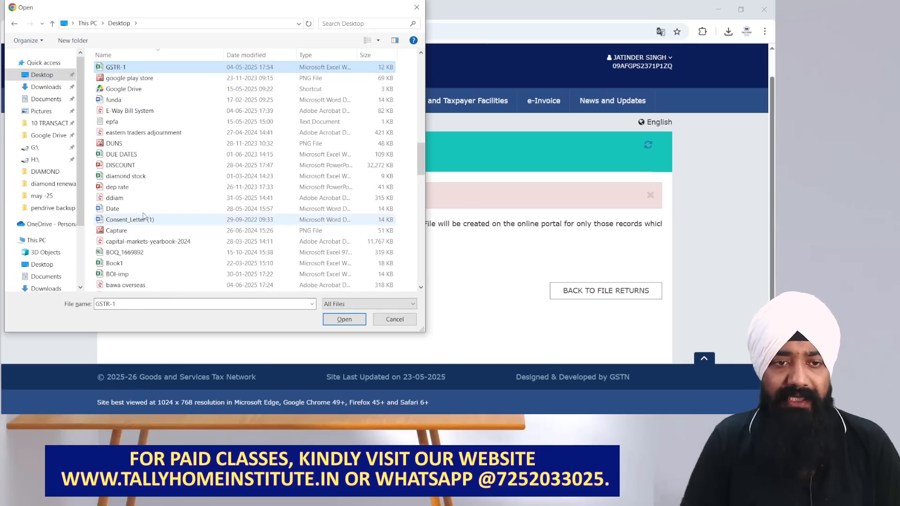
scroll(145, 214, down, 5)
key(0)
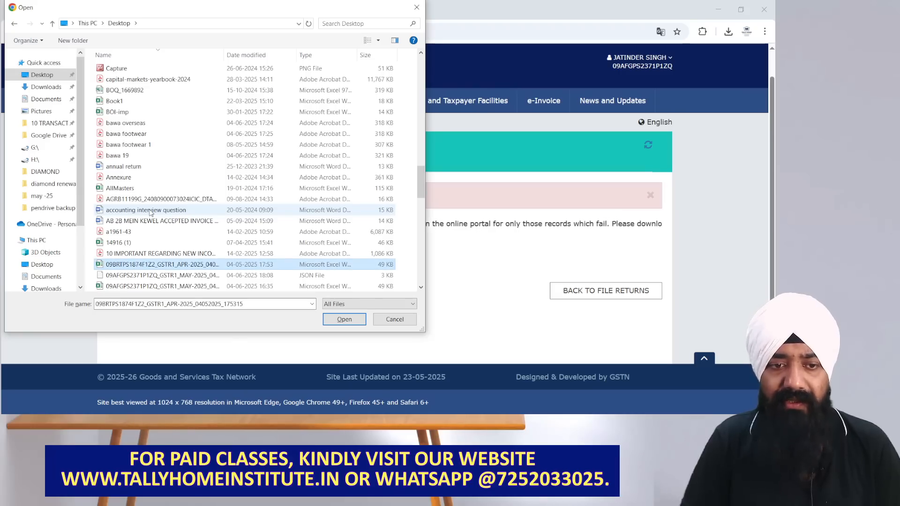
key(Down)
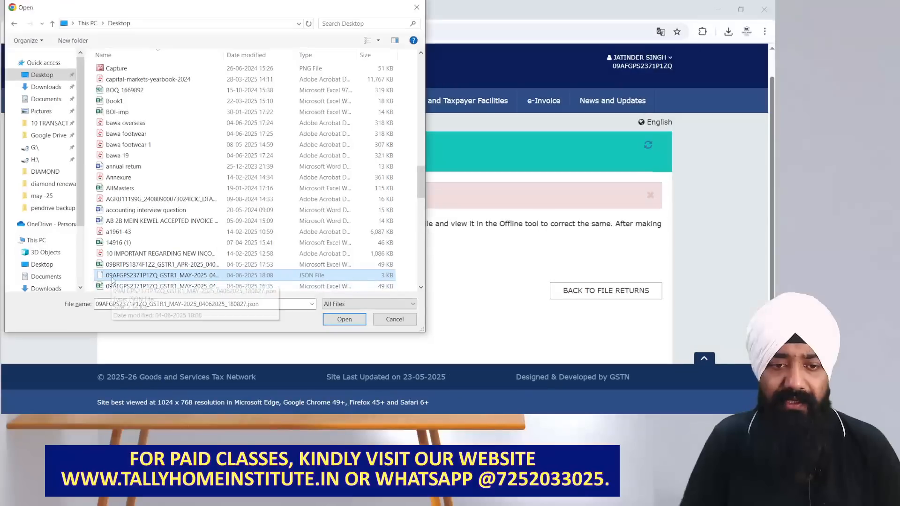
double_click(136, 262)
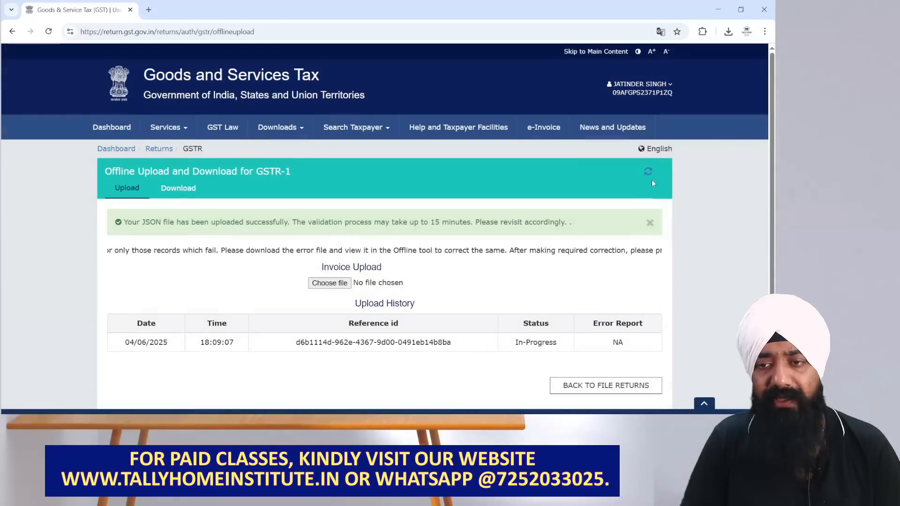
Step: Refresh the upload history to check the JSON file's processing status and go back to File Returns
click(648, 172)
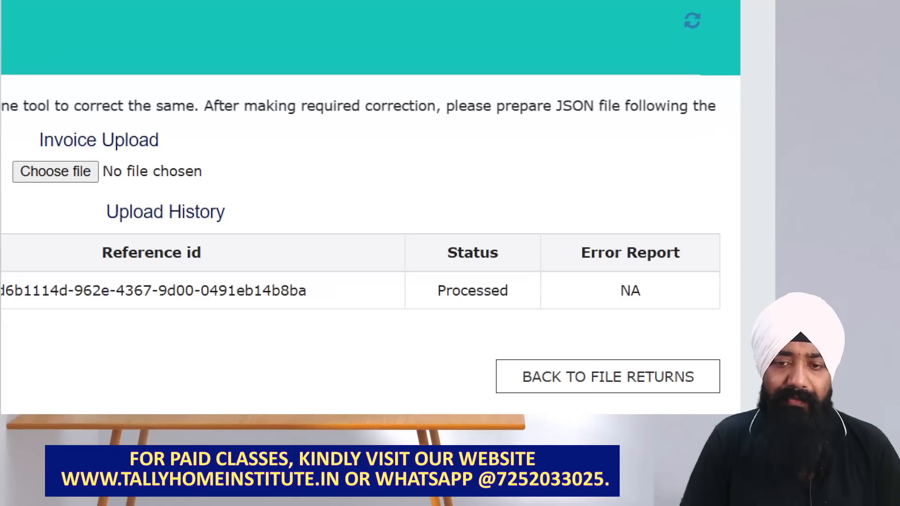
mouse_move(496, 321)
mouse_down()
mouse_move(557, 322)
mouse_move(695, 272)
mouse_up()
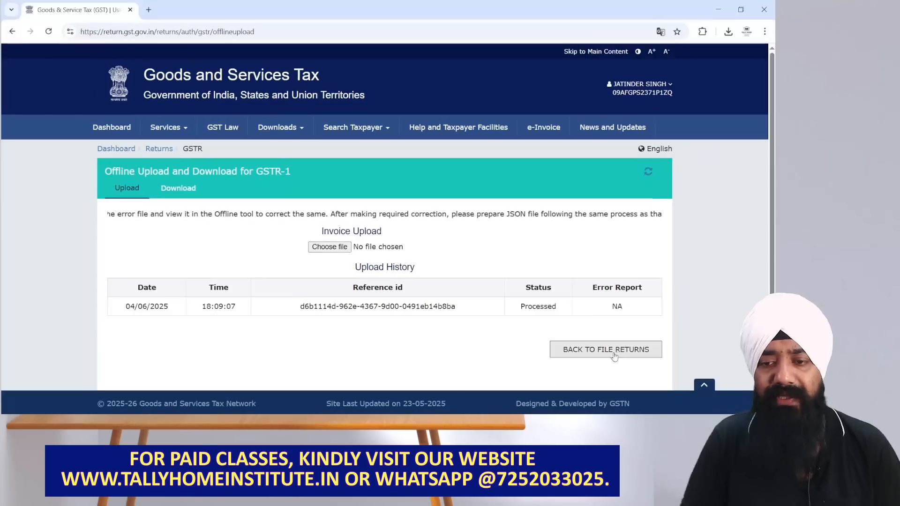
click(608, 376)
Step: Search the returns for the May period and open GSTR-1 for online preparation
scroll(500, 281, down, 1)
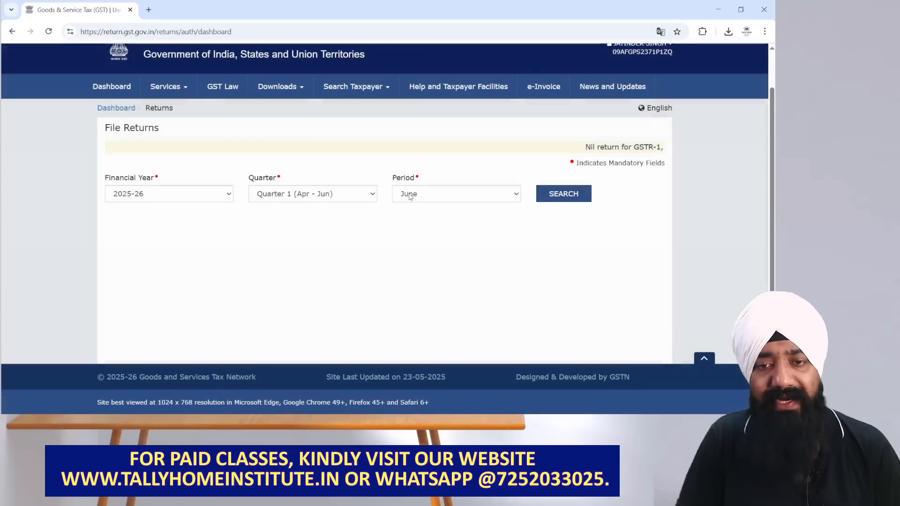
click(419, 196)
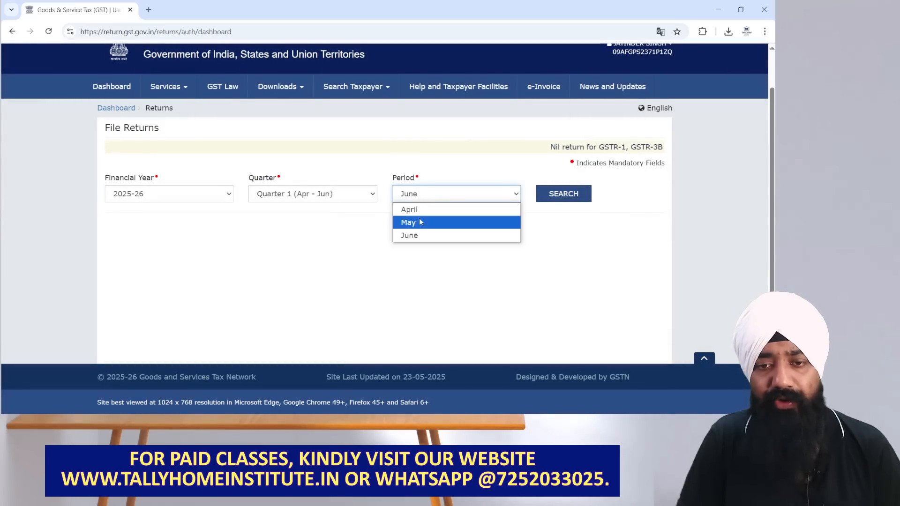
click(412, 219)
click(555, 195)
scroll(161, 277, down, 5)
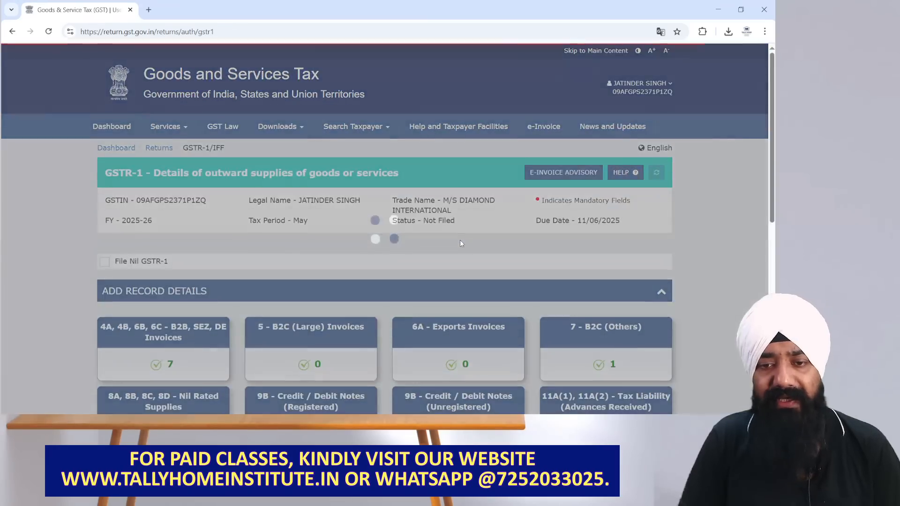
Step: Open the 12 - HSN-wise summary of outward supplies and examine the processed B2B records
scroll(460, 240, down, 5)
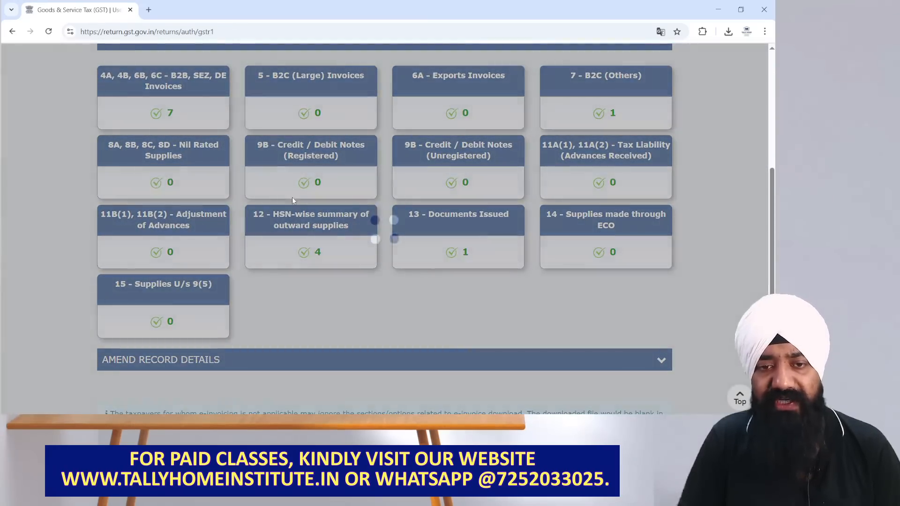
scroll(304, 187, down, 2)
click(299, 126)
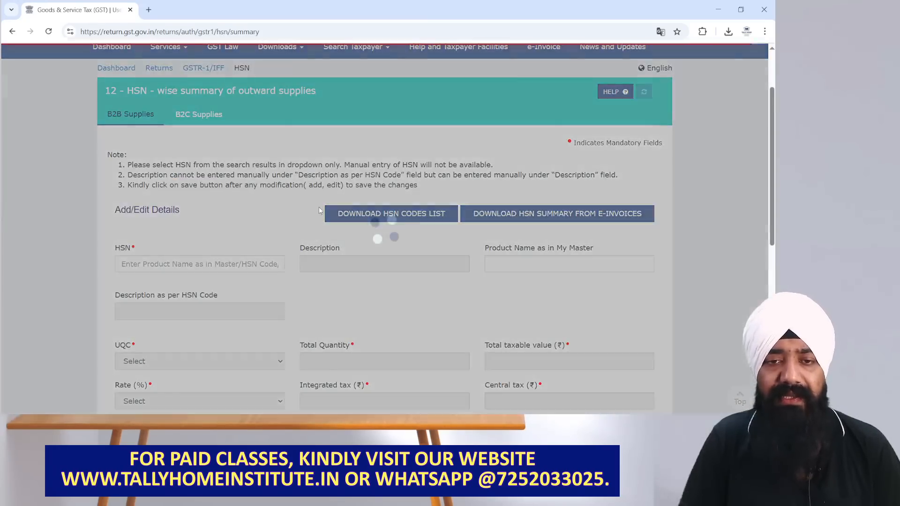
scroll(330, 250, down, 7)
scroll(330, 259, down, 2)
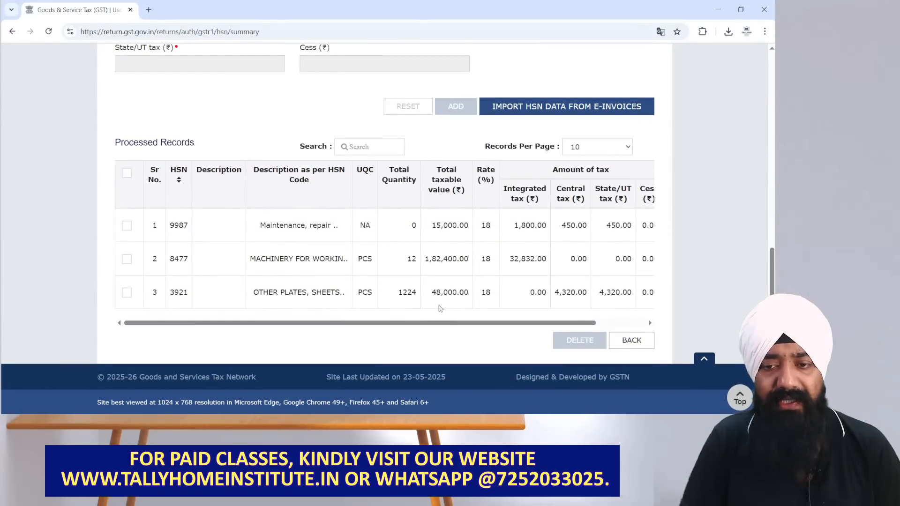
Step: Examine the processed B2C supplies records in the HSN-wise summary and return to the GSTR-1 details
scroll(314, 293, up, 9)
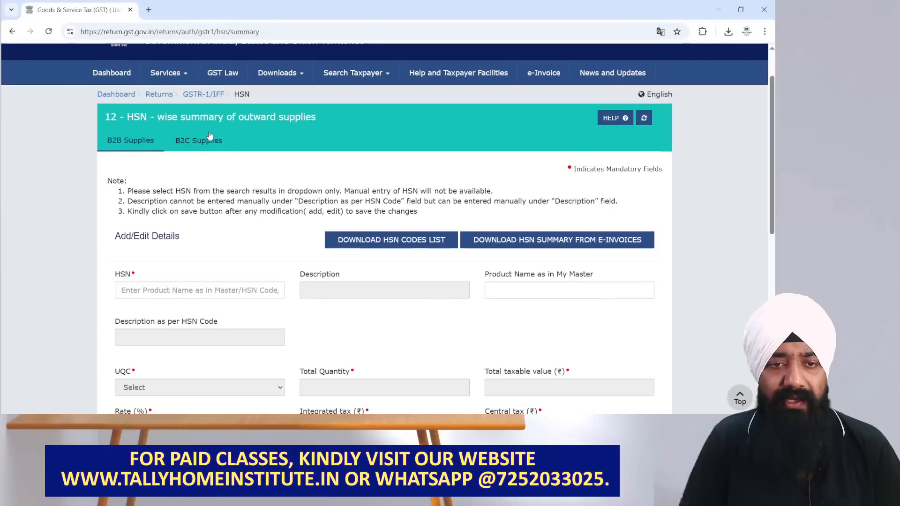
click(210, 137)
scroll(380, 276, down, 10)
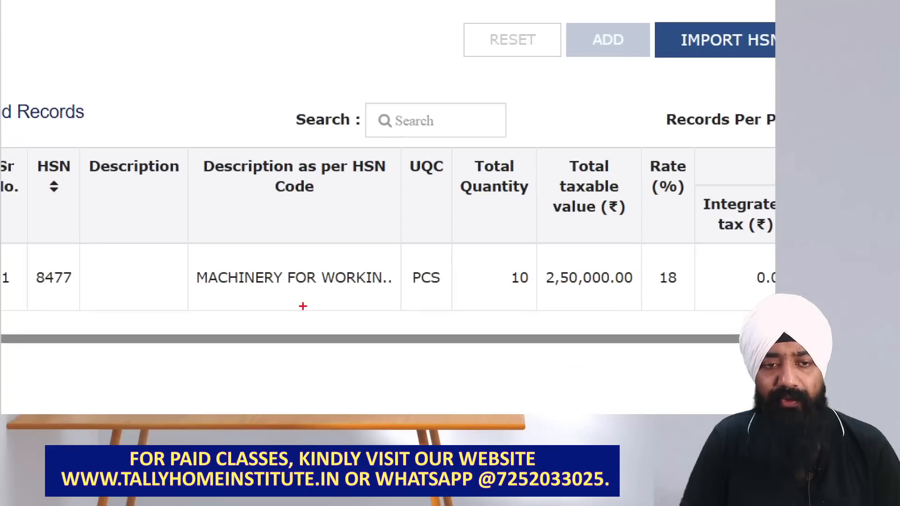
mouse_move(201, 304)
mouse_down()
mouse_move(483, 323)
mouse_move(152, 249)
mouse_up()
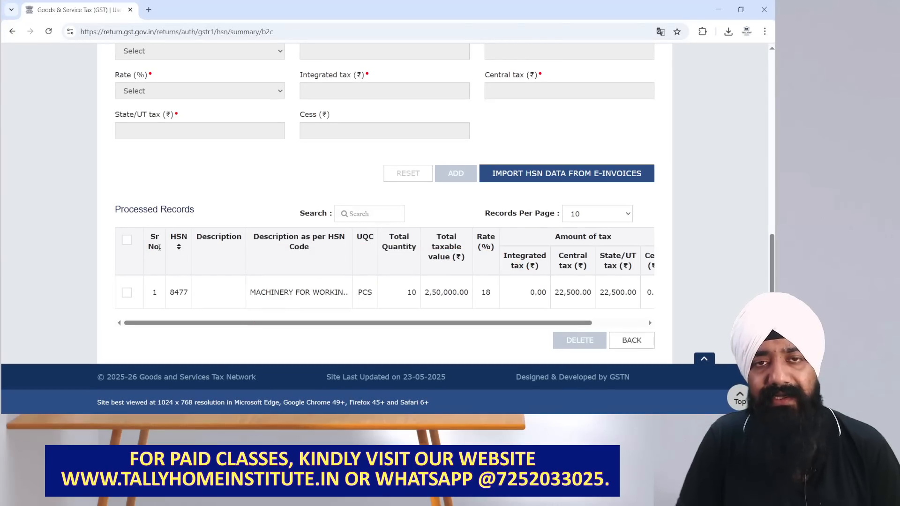
click(637, 339)
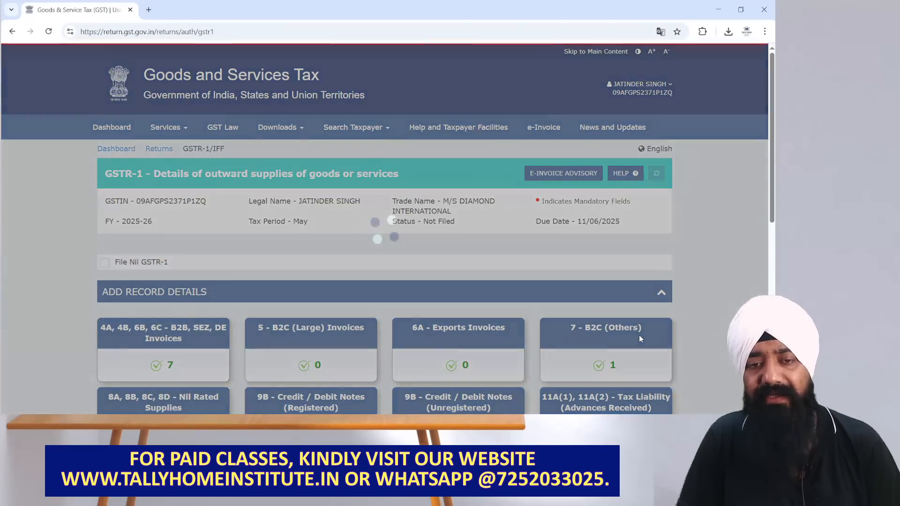
Step: Review the GSTR-1 record sections for May, including the HSN-wise summary and Documents Issued
scroll(618, 328, down, 1)
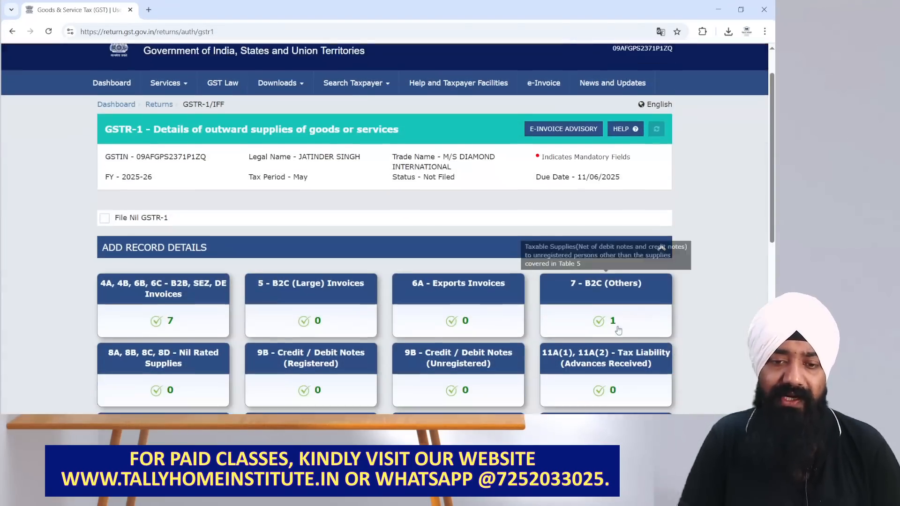
scroll(619, 329, down, 7)
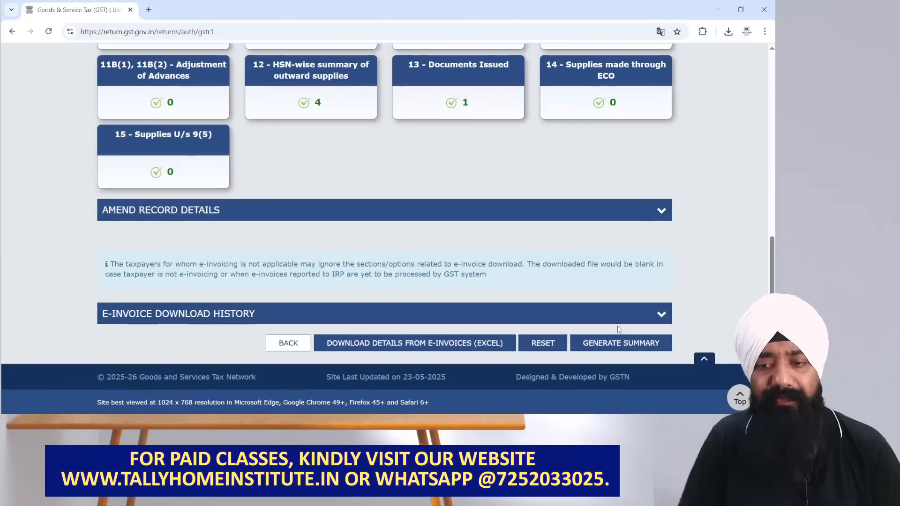
scroll(619, 329, up, 8)
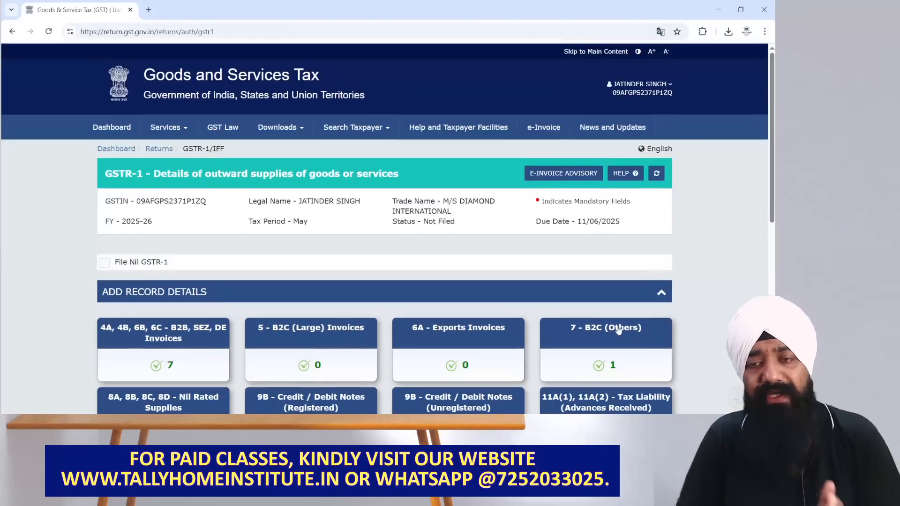
scroll(618, 330, down, 5)
scroll(618, 330, down, 3)
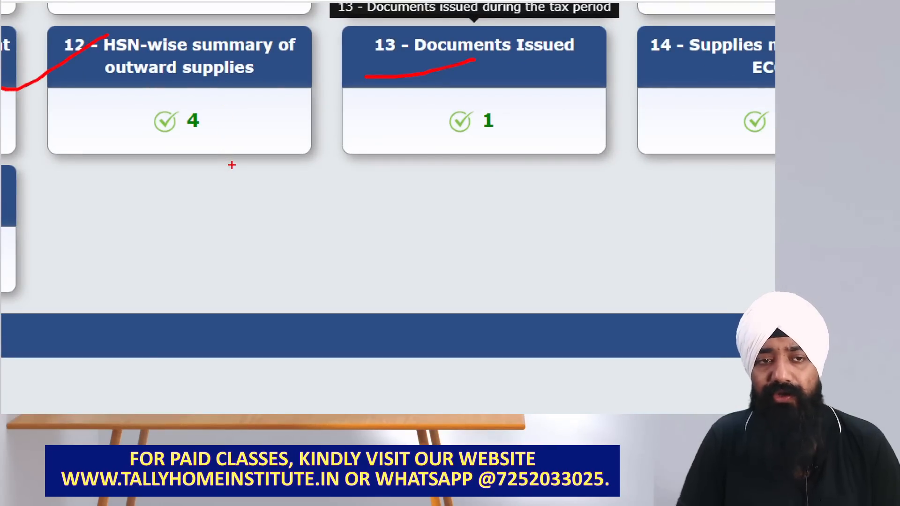
drag(356, 166, 562, 159)
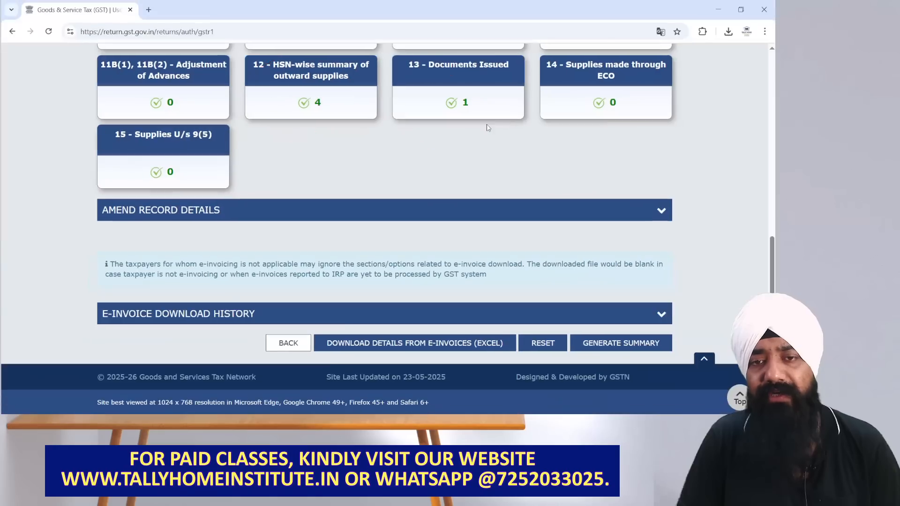
scroll(468, 184, up, 4)
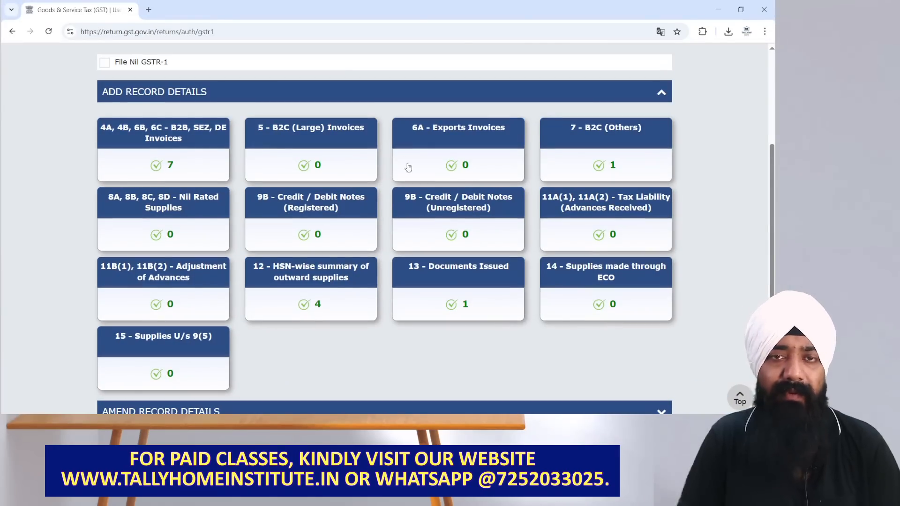
Step: Reset all saved GSTR-1 data for May, confirming the deletion, and refresh the record details
scroll(406, 167, down, 4)
click(542, 343)
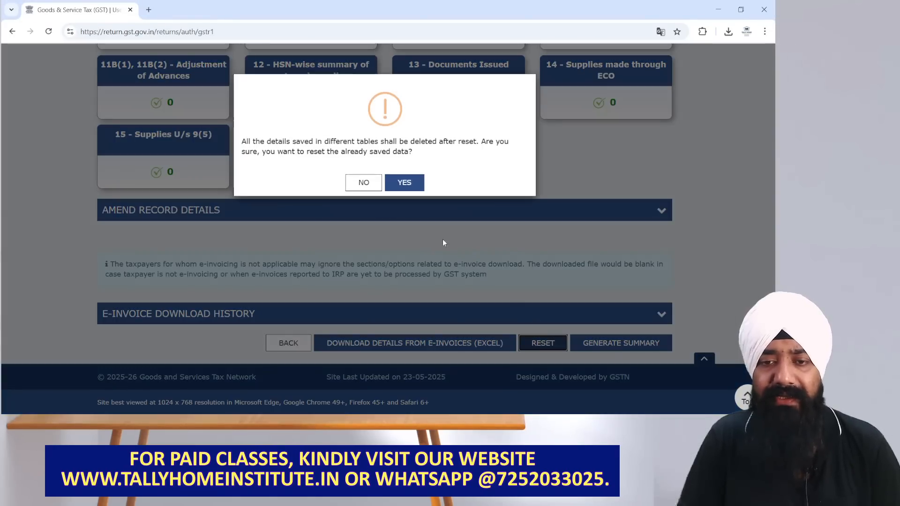
click(411, 181)
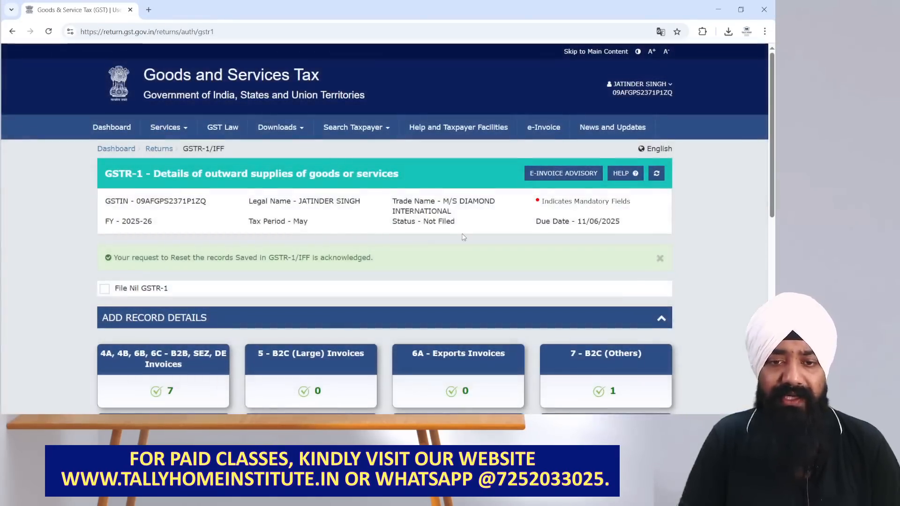
scroll(646, 261, down, 5)
scroll(645, 261, up, 3)
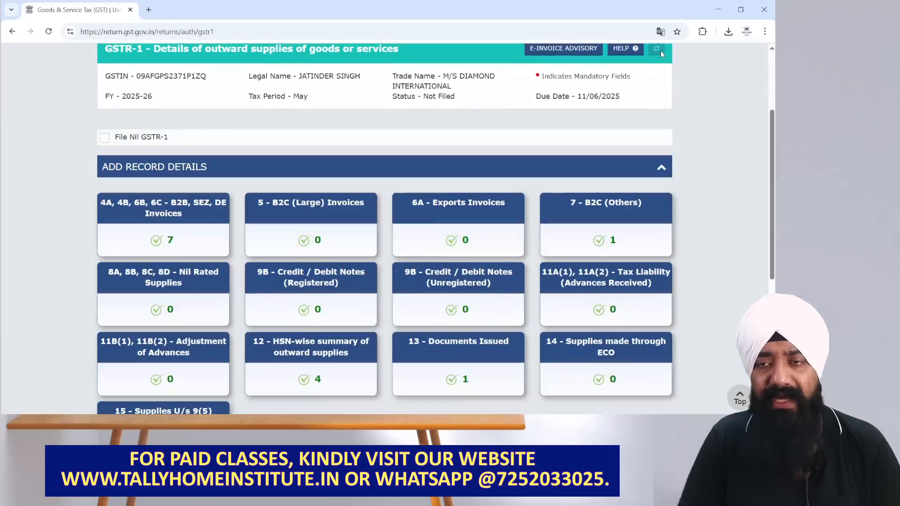
click(656, 49)
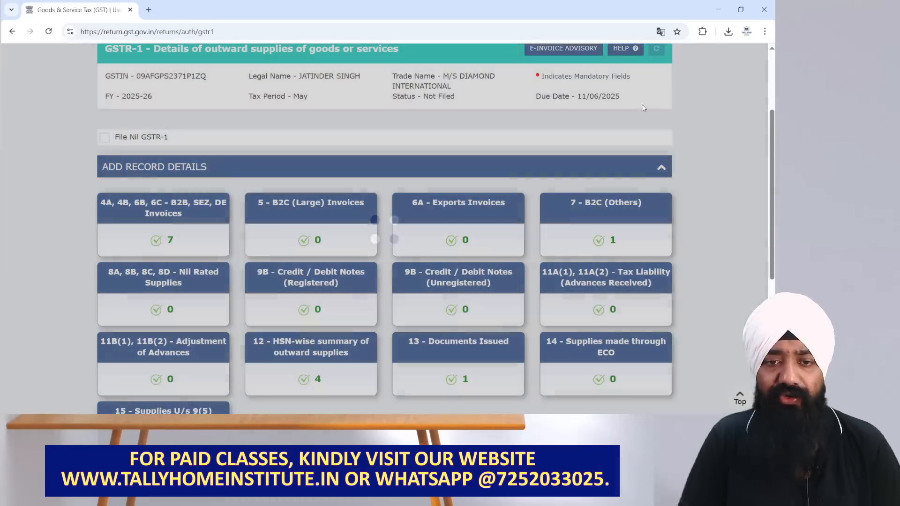
Step: Go back to File Returns, search the May period and reopen GSTR-1 for online preparation to check the record sections
scroll(208, 254, down, 5)
click(294, 370)
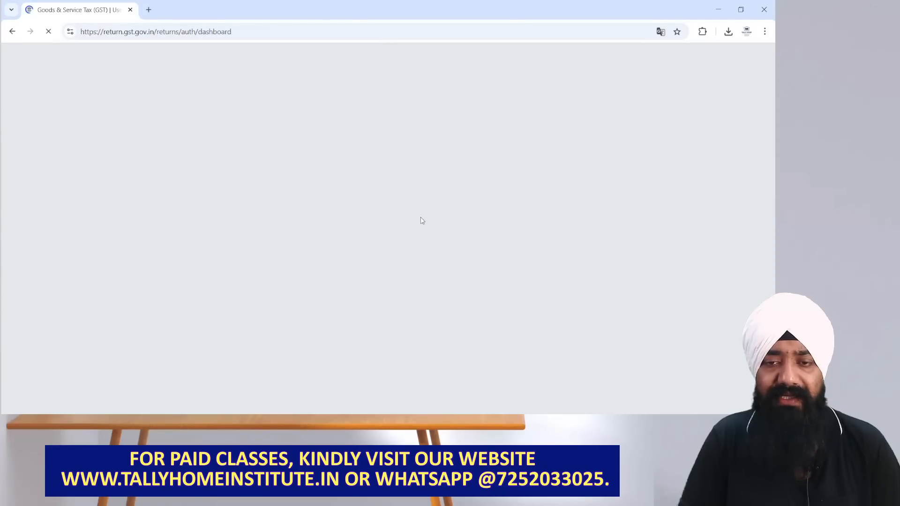
scroll(486, 223, down, 2)
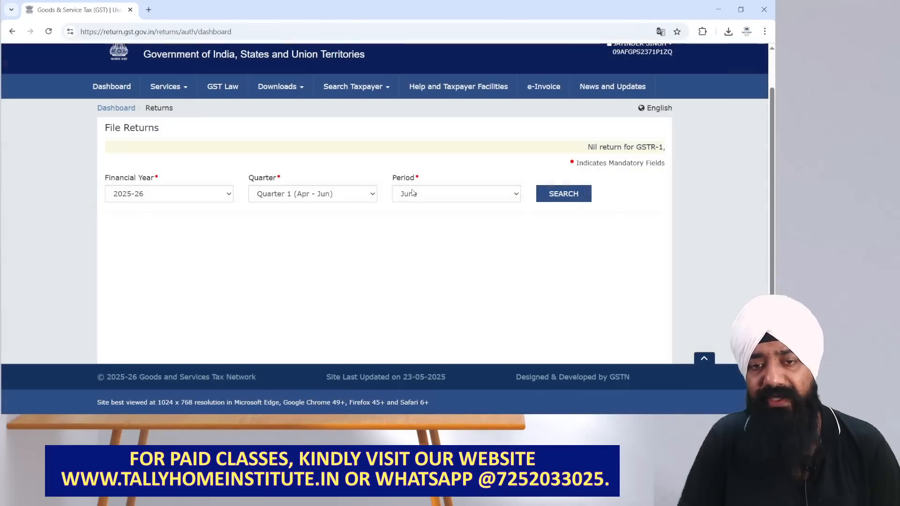
click(409, 196)
click(412, 221)
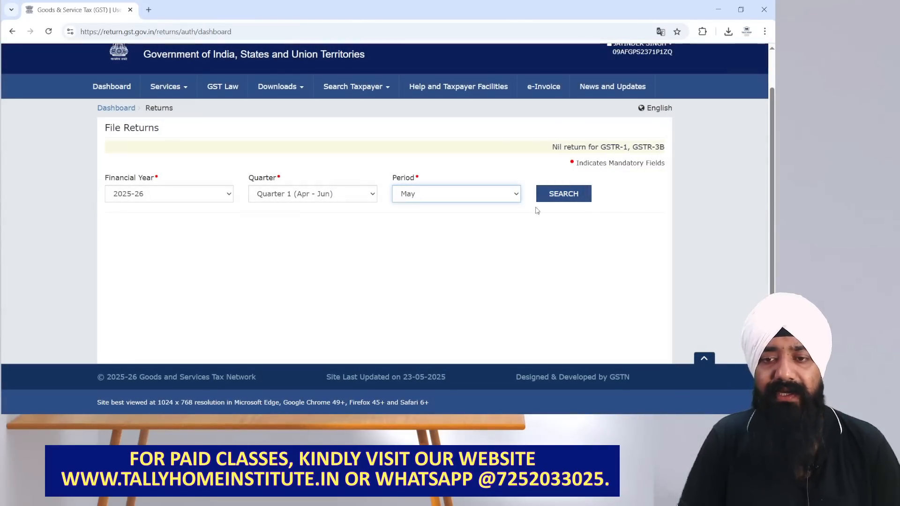
click(551, 198)
scroll(328, 197, down, 4)
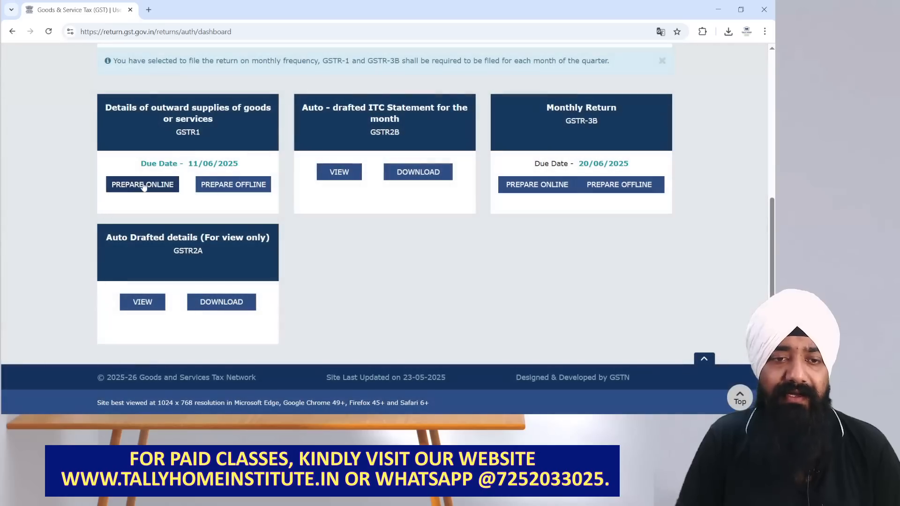
click(144, 185)
scroll(388, 255, down, 10)
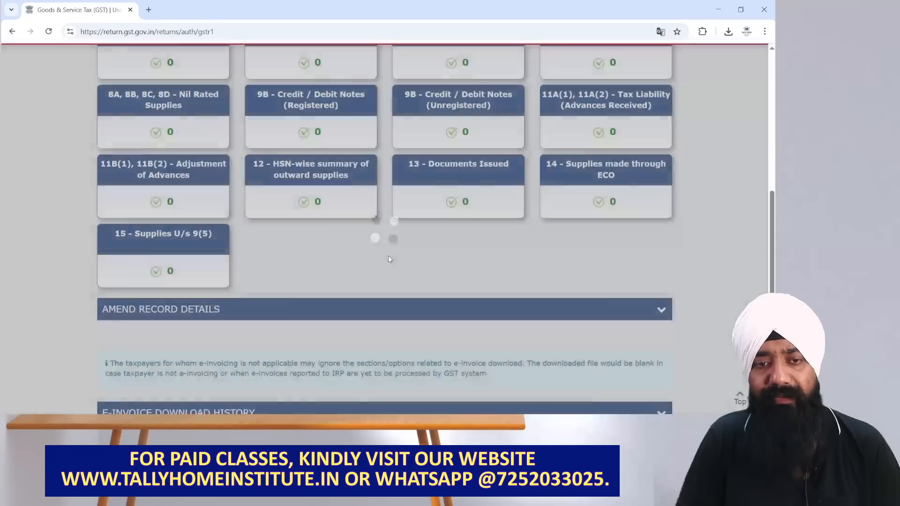
scroll(367, 257, up, 2)
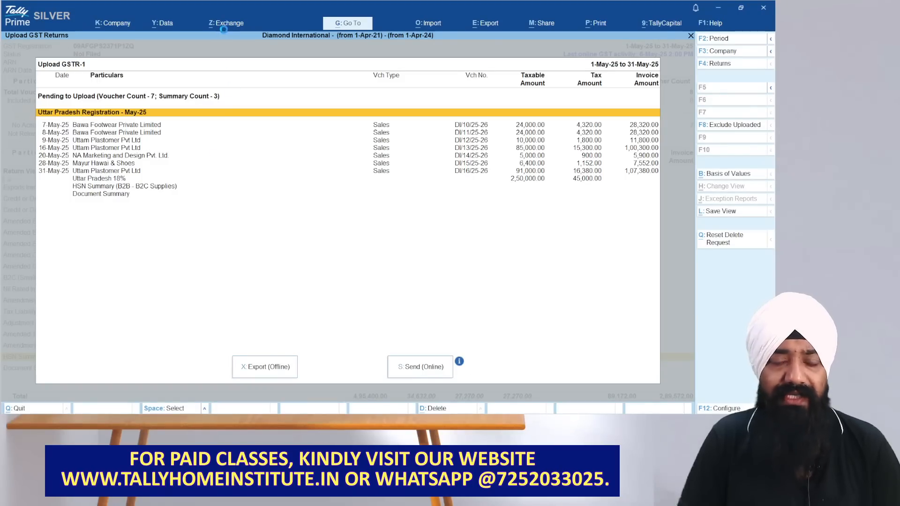
Step: Switch to TallyPrime, close the Upload GSTR-1 screen and start the GST login up to the OTP entry
key(Escape)
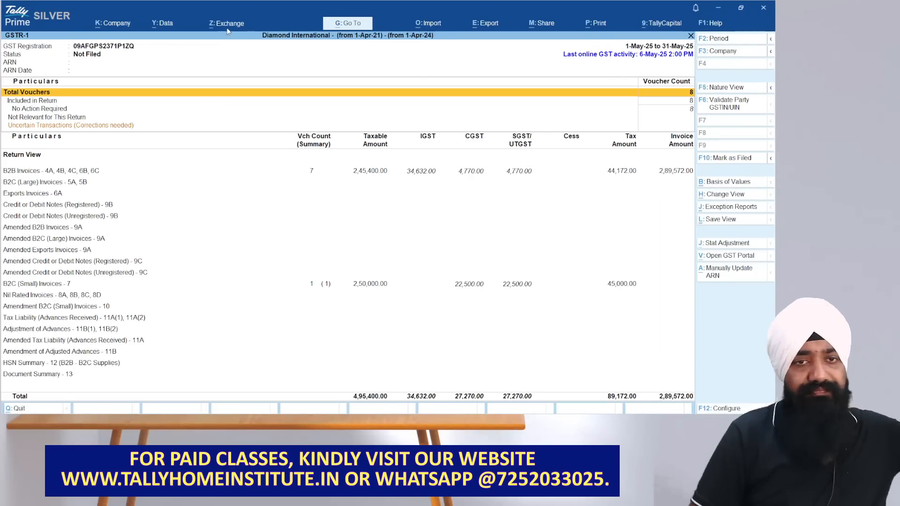
click(226, 24)
click(264, 64)
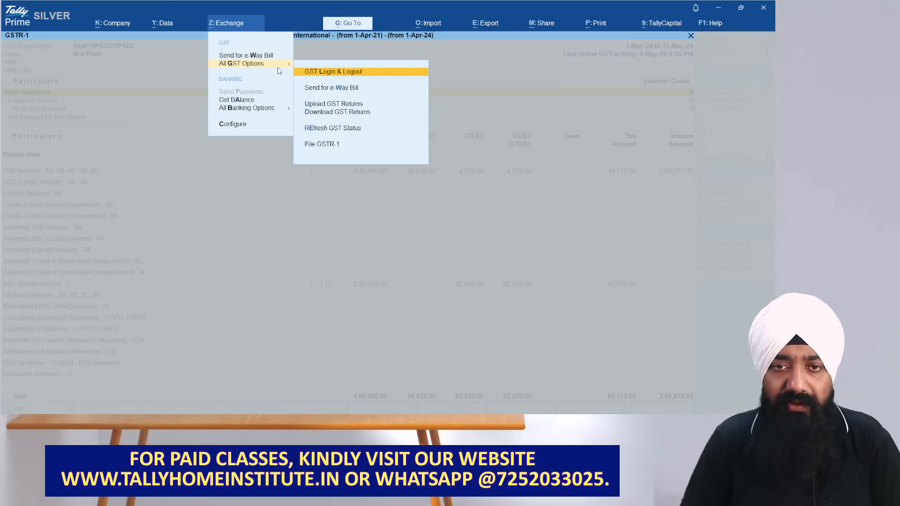
key(Return)
key(Return)
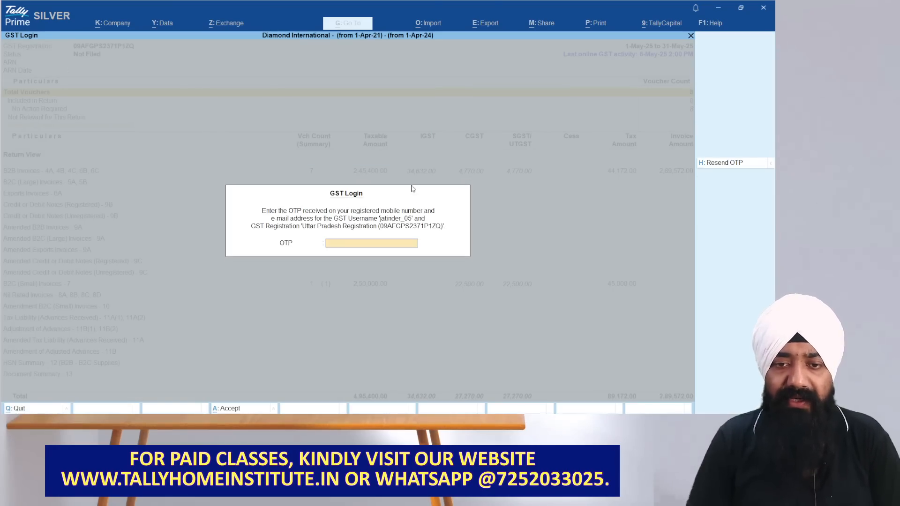
key(Return)
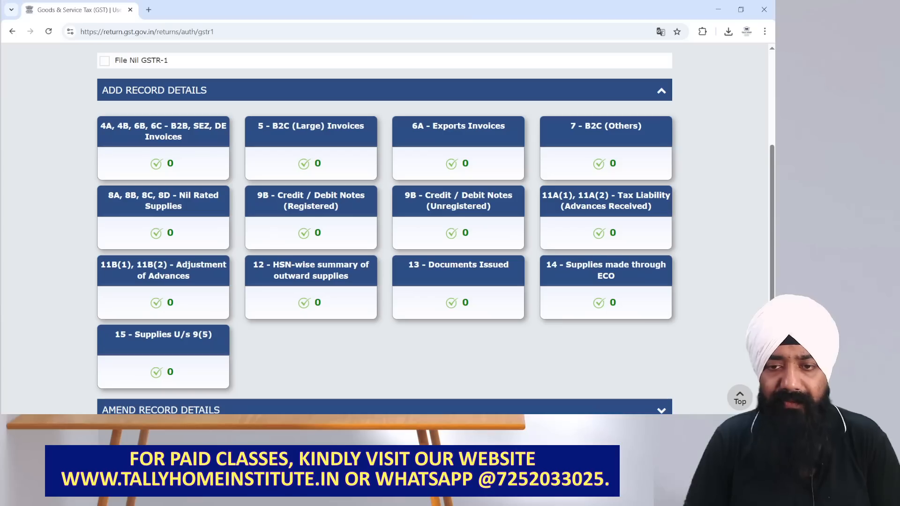